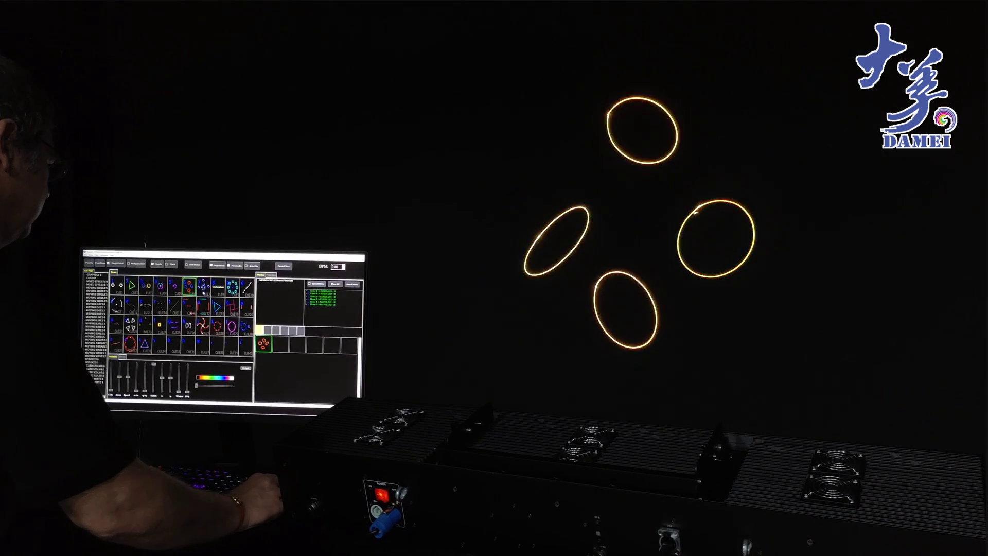
- Fire eight live cues in turn: circles, ring, red lines, infinity, squares, magenta circle, diagonal line, four circles
{"action": "key", "text": "6"}
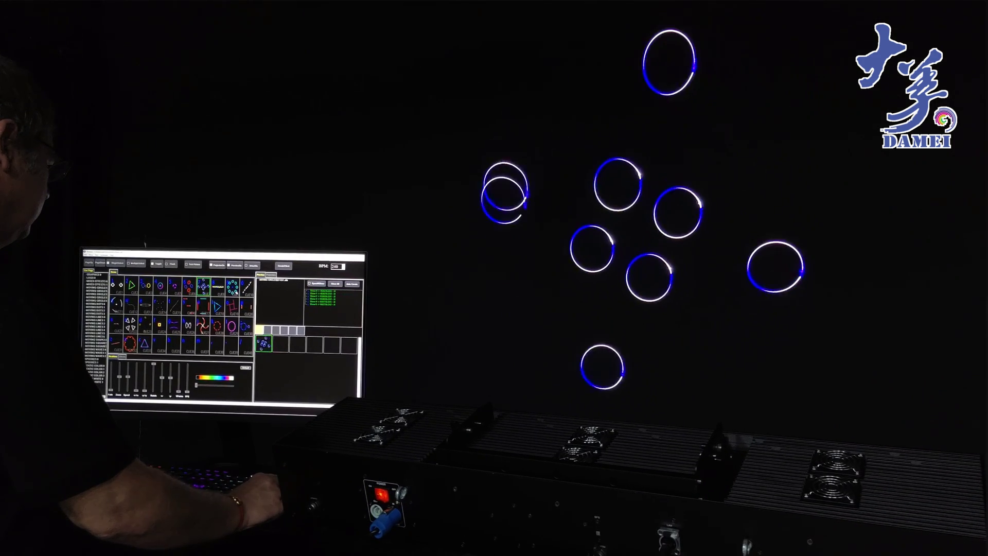
{"action": "key", "text": "9"}
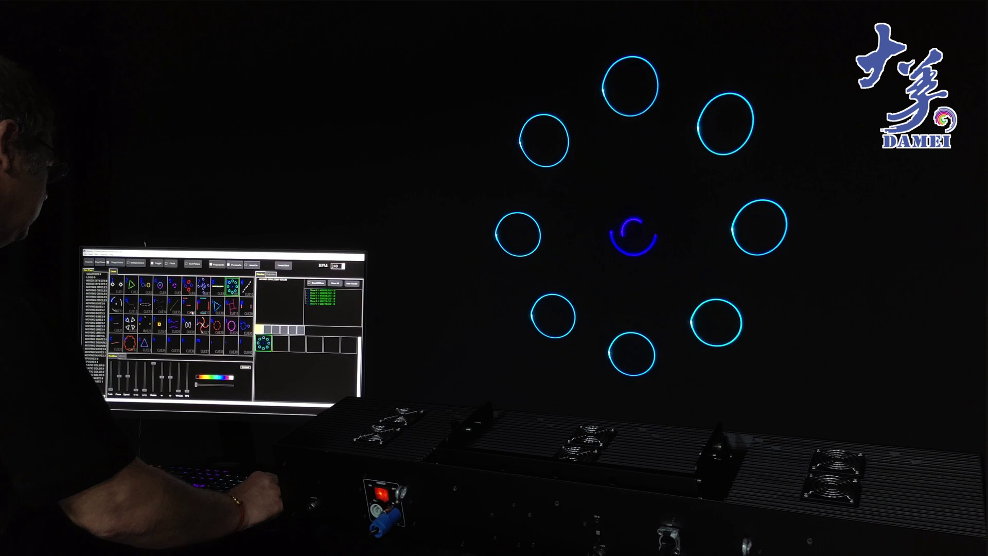
{"action": "key", "text": "0"}
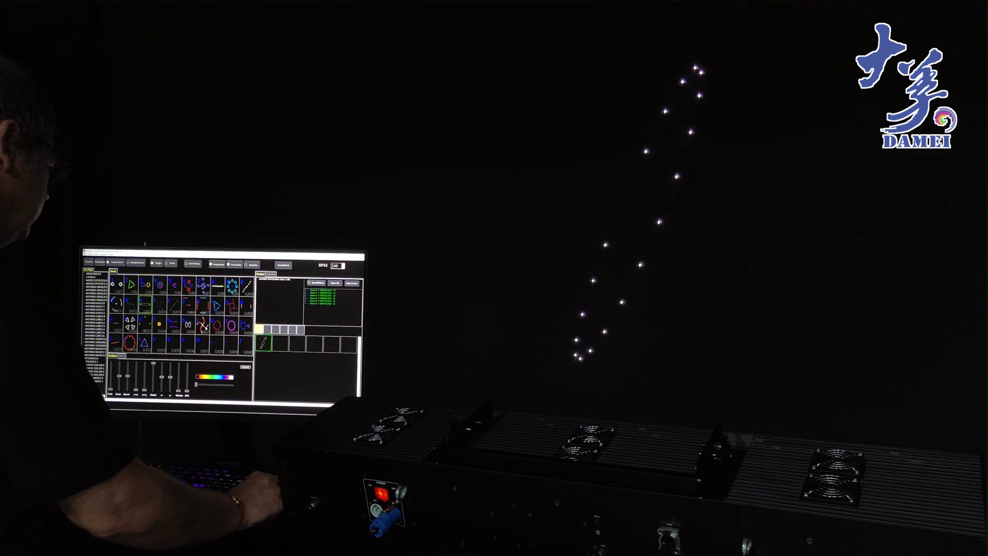
{"action": "key", "text": "h"}
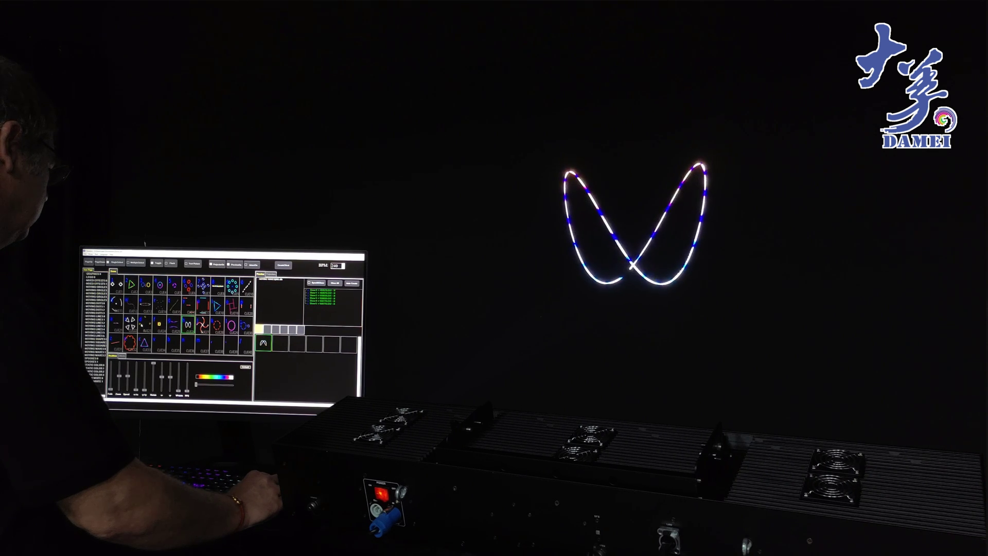
{"action": "key", "text": "d"}
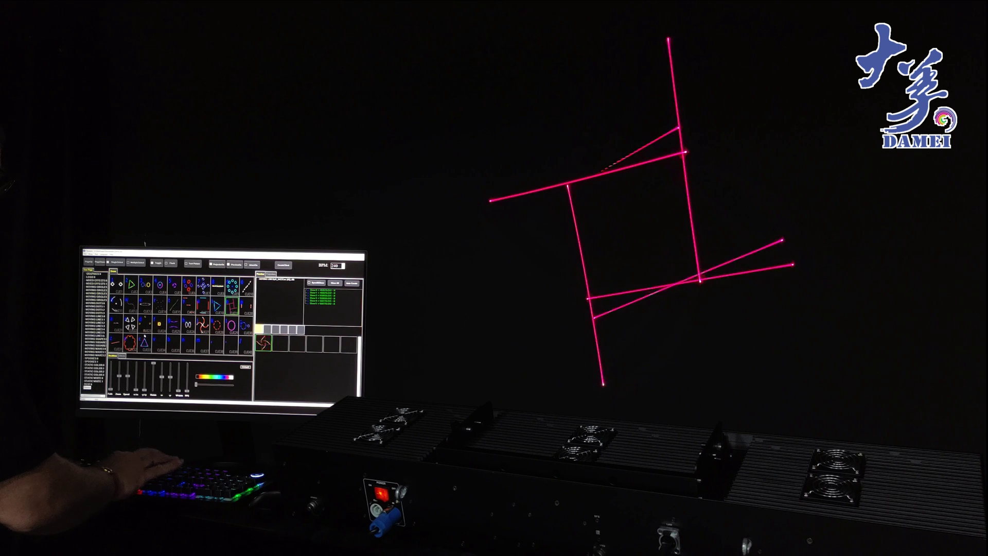
{"action": "key", "text": "x"}
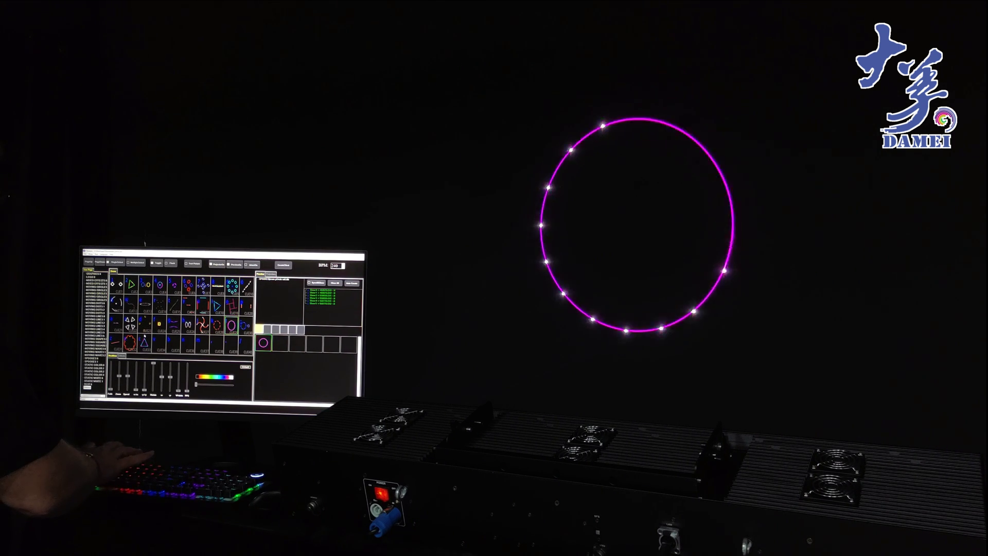
{"action": "key", "text": "0"}
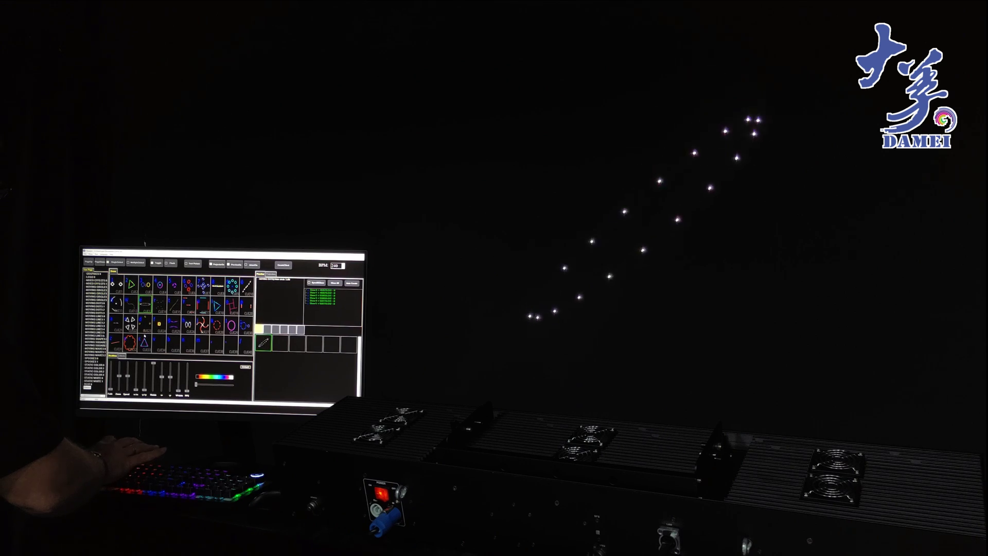
{"action": "key", "text": "6"}
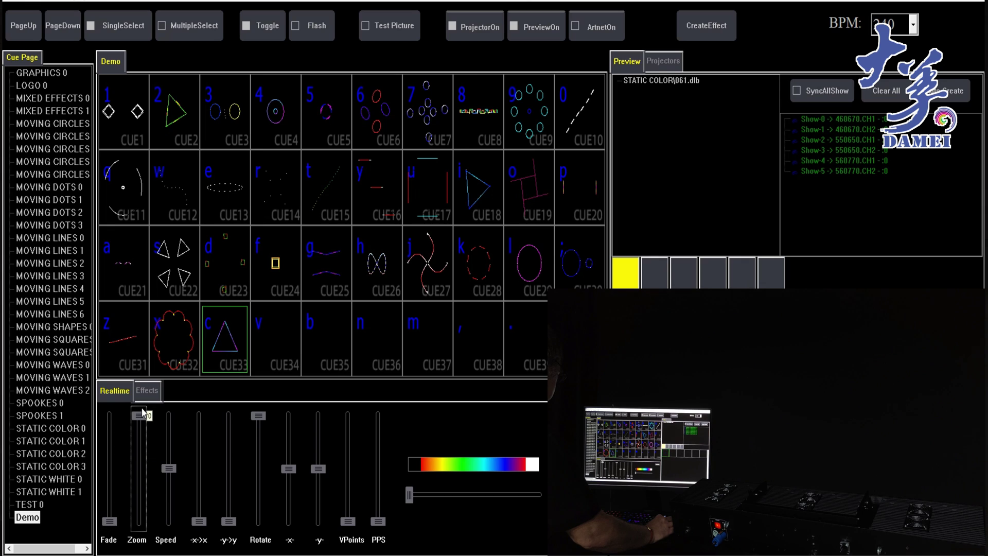
{"action": "mouse_move", "coordinate": [142, 415]}
{"action": "left_mouse_down"}
{"action": "mouse_move", "coordinate": [141, 550]}
{"action": "mouse_move", "coordinate": [145, 474]}
{"action": "left_mouse_up"}
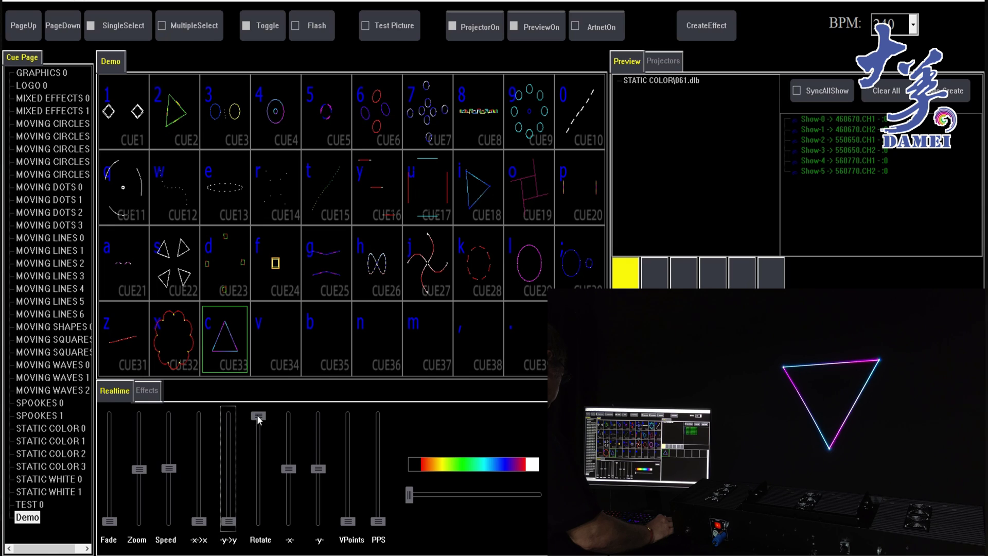
{"action": "left_click_drag", "start_coordinate": [259, 435], "coordinate": [258, 462]}
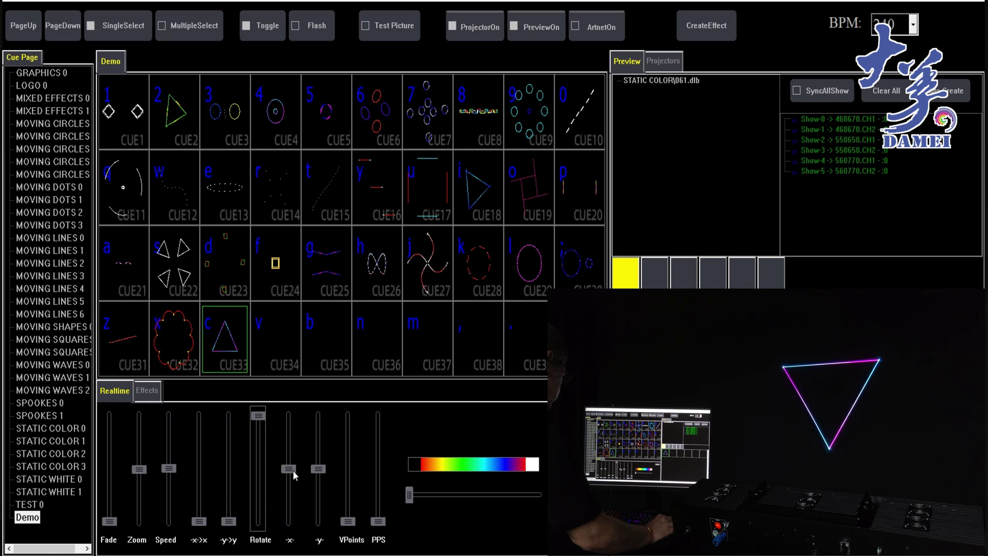
{"action": "left_click_drag", "start_coordinate": [288, 469], "coordinate": [293, 464]}
{"action": "left_click_drag", "start_coordinate": [294, 421], "coordinate": [293, 465]}
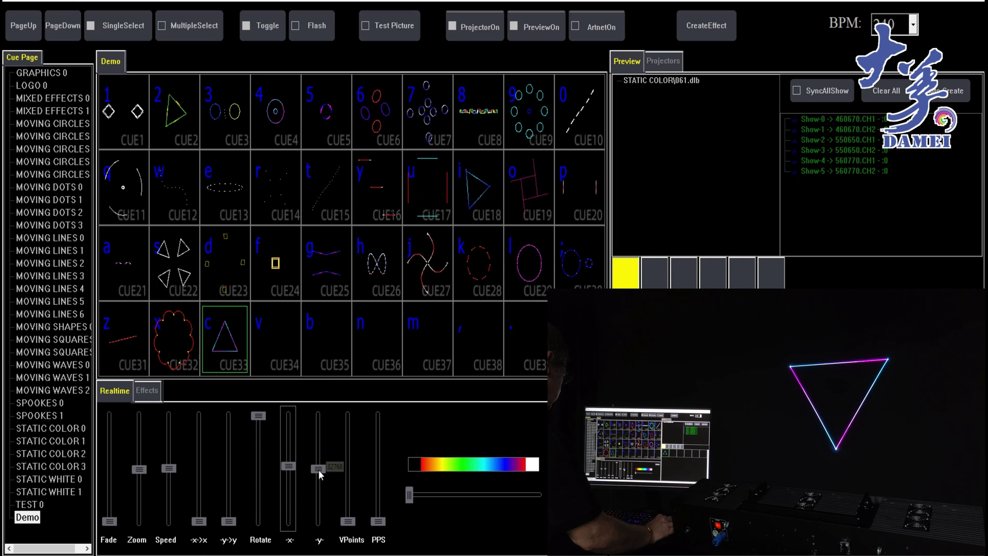
{"action": "left_click_drag", "start_coordinate": [318, 468], "coordinate": [316, 429]}
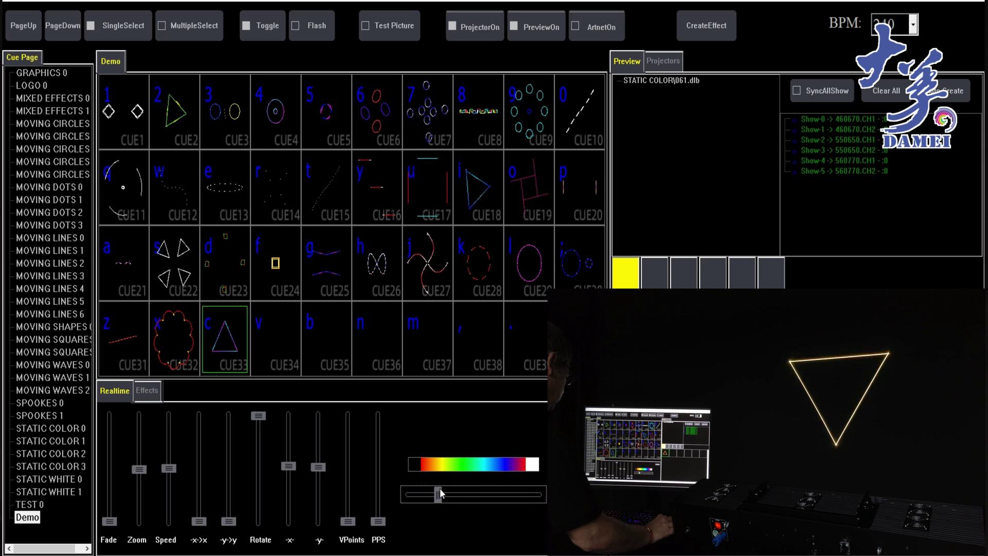
{"action": "left_click_drag", "start_coordinate": [440, 495], "coordinate": [453, 494]}
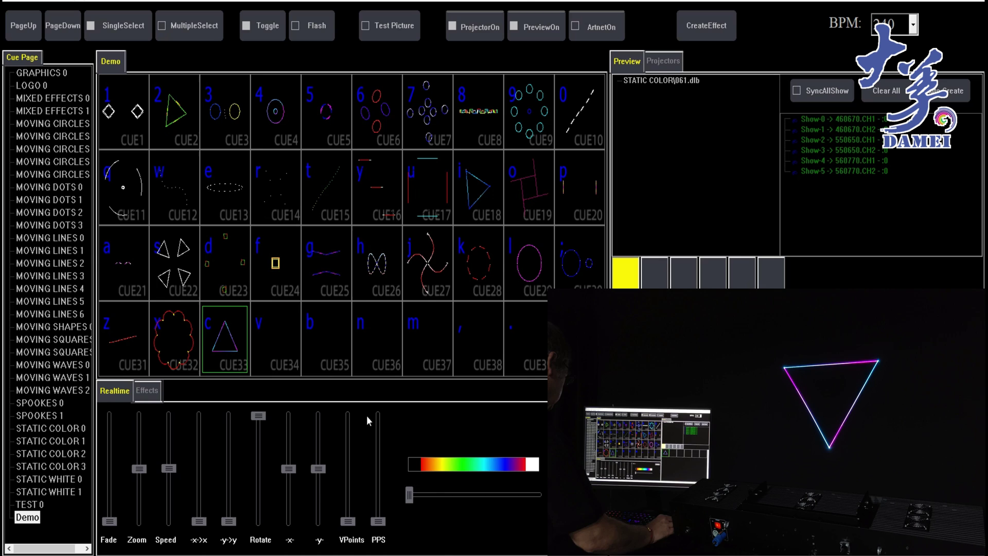
- Show the effects list and apply effect presets two through eight to the triangle cue
{"action": "left_click", "coordinate": [147, 391]}
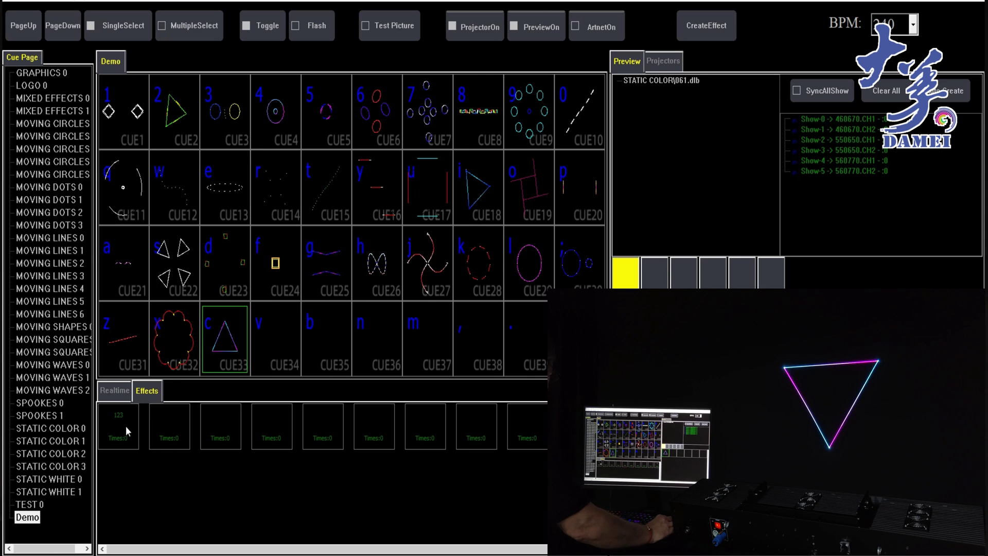
{"action": "left_click", "coordinate": [169, 420]}
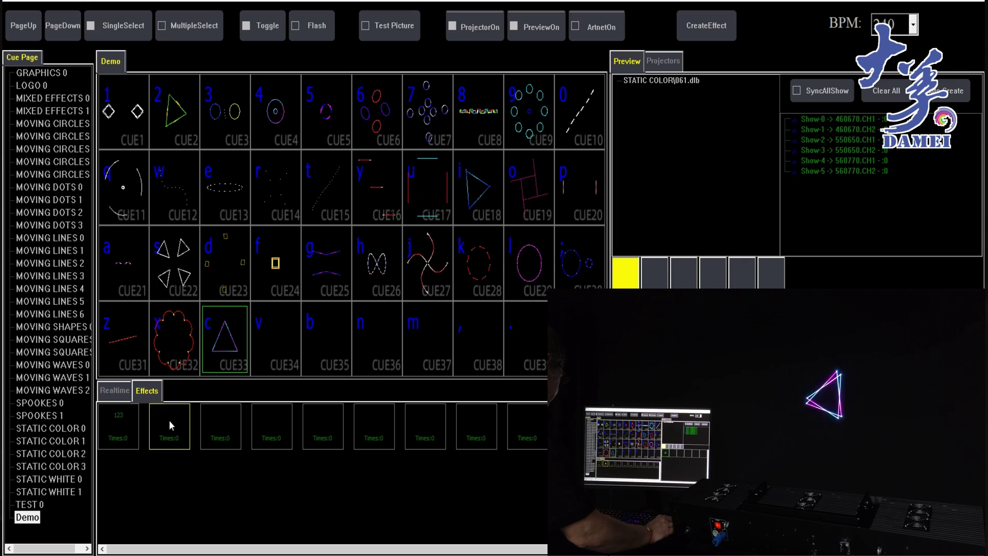
{"action": "left_click", "coordinate": [226, 423]}
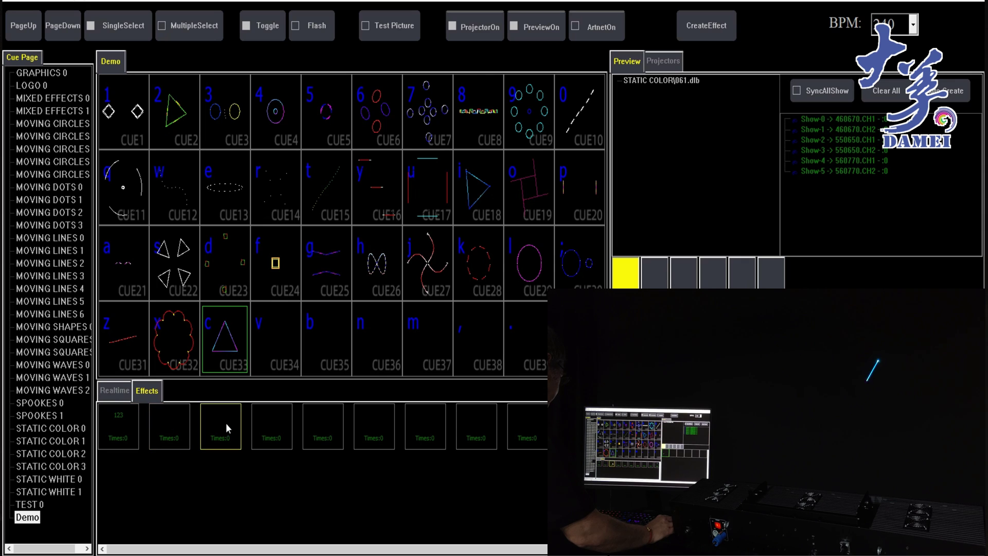
{"action": "left_click", "coordinate": [275, 434]}
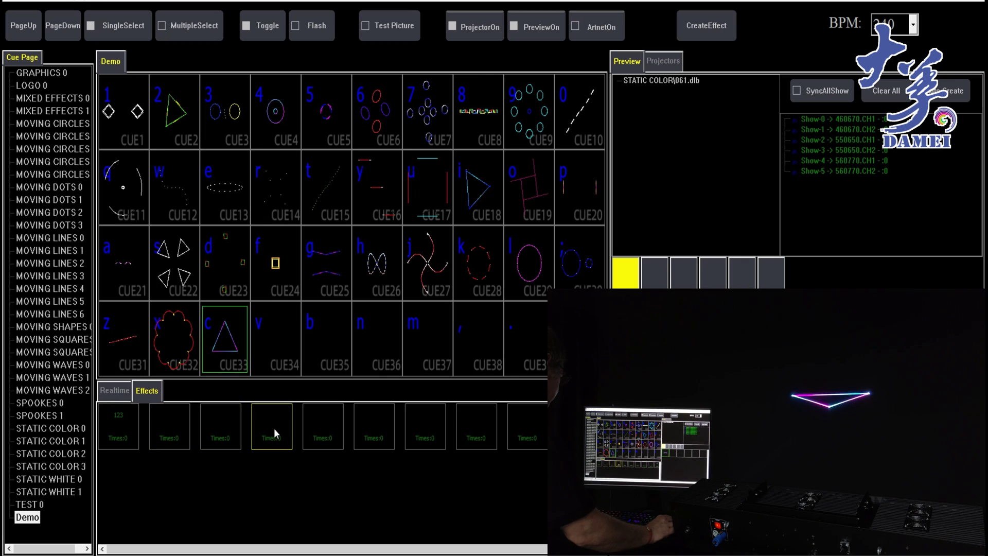
{"action": "left_click", "coordinate": [327, 433]}
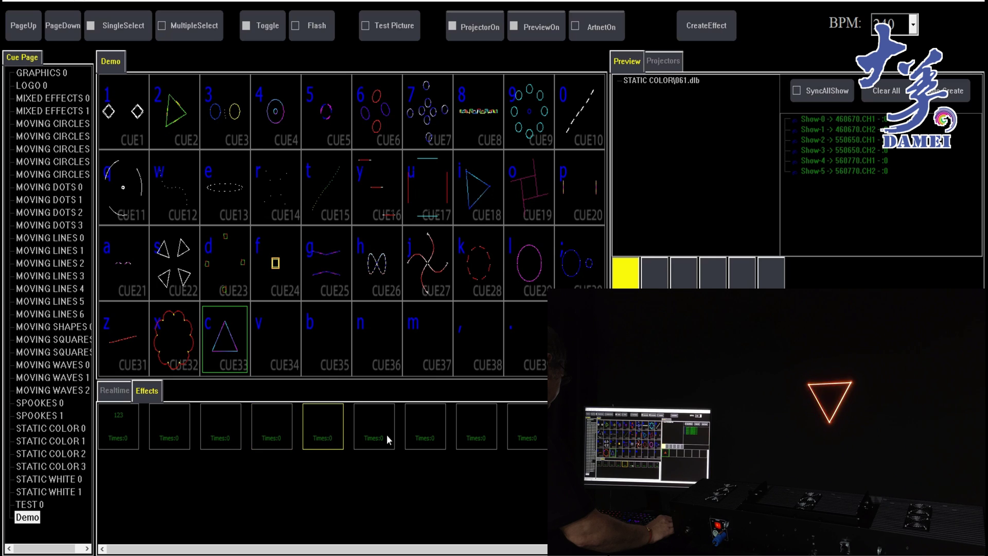
{"action": "left_click", "coordinate": [379, 421]}
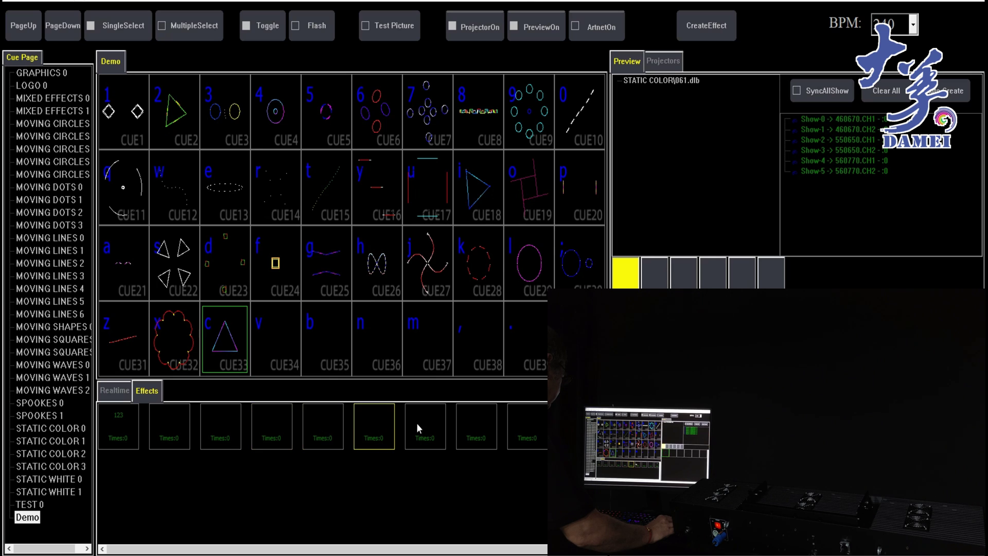
{"action": "left_click", "coordinate": [431, 425]}
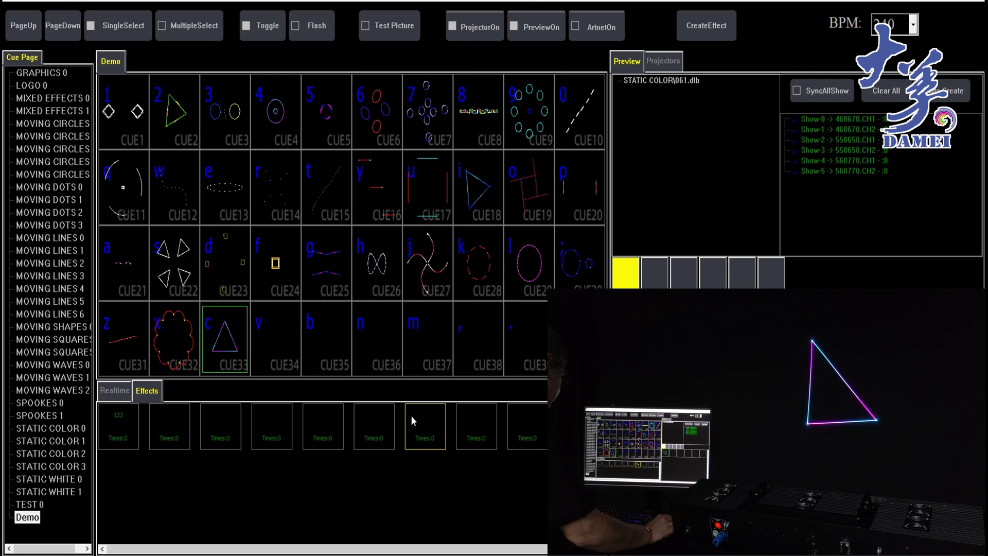
{"action": "left_click", "coordinate": [477, 424]}
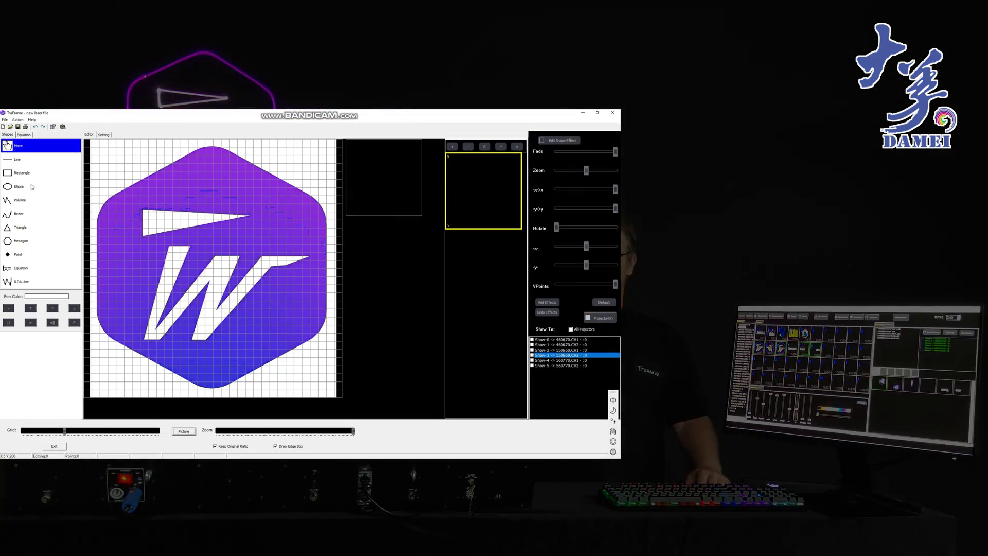
- Trace the logo's white triangle as a polyline outline and send it to the laser
{"action": "left_click", "coordinate": [20, 201]}
{"action": "left_click", "coordinate": [143, 208]}
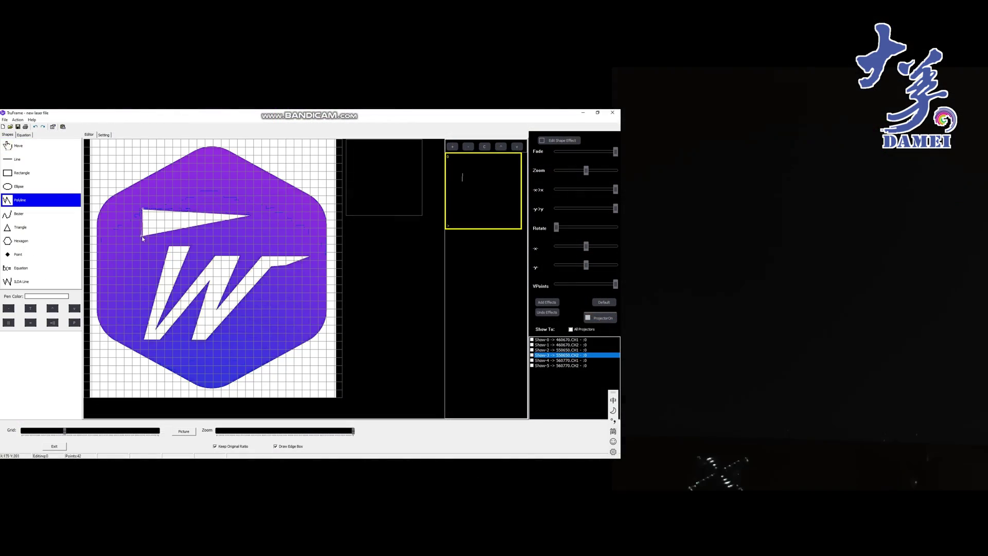
{"action": "right_click", "coordinate": [238, 278]}
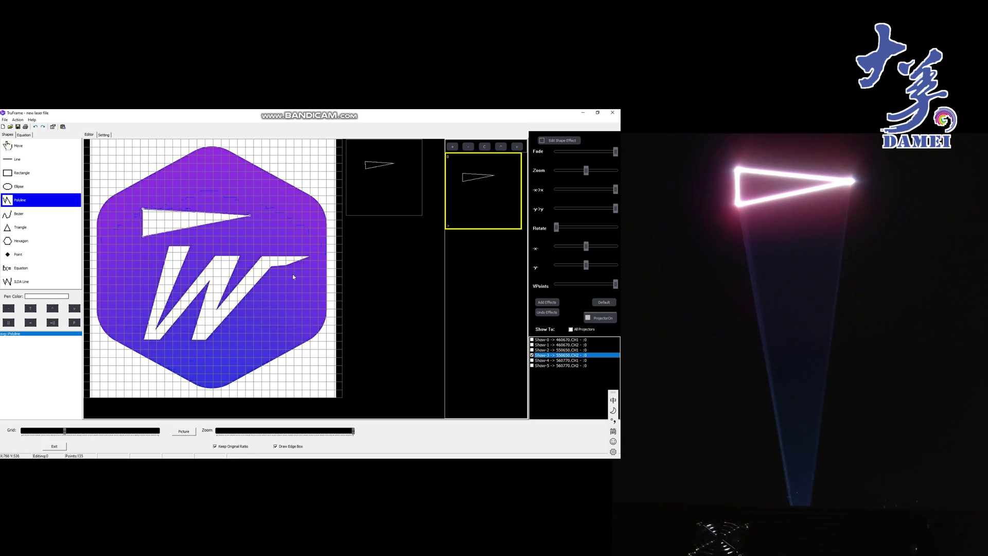
- Trace the W as a closed polyline outline over the reference picture
{"action": "left_click", "coordinate": [170, 247]}
{"action": "left_click", "coordinate": [145, 340]}
{"action": "left_click", "coordinate": [189, 288]}
{"action": "left_click", "coordinate": [192, 340]}
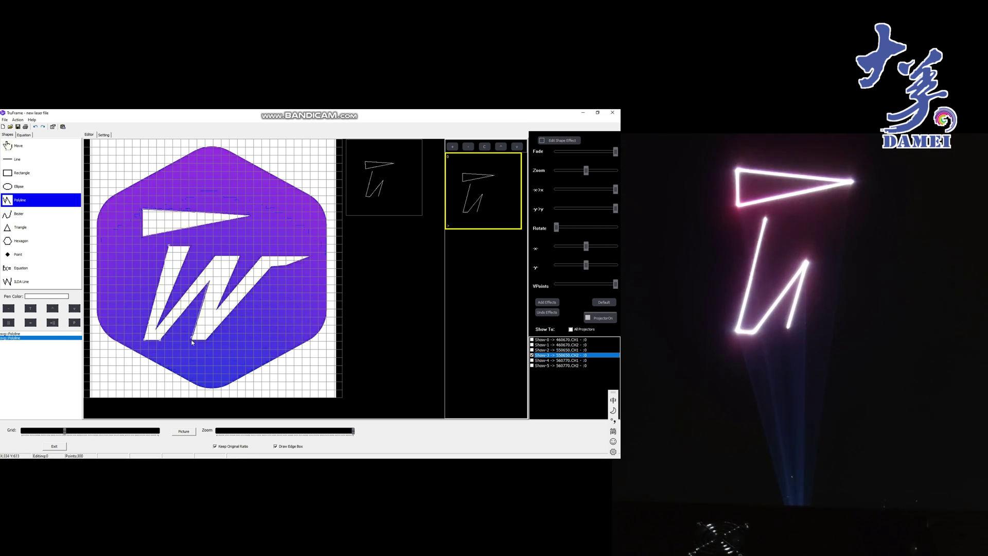
{"action": "left_click", "coordinate": [273, 266]}
{"action": "left_click", "coordinate": [285, 262]}
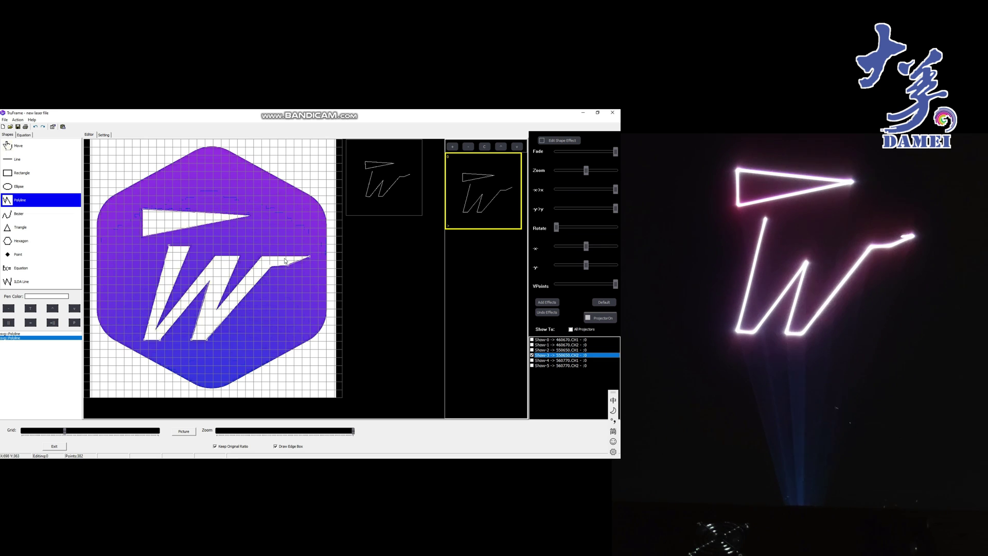
{"action": "left_click", "coordinate": [245, 255]}
{"action": "left_click", "coordinate": [236, 301]}
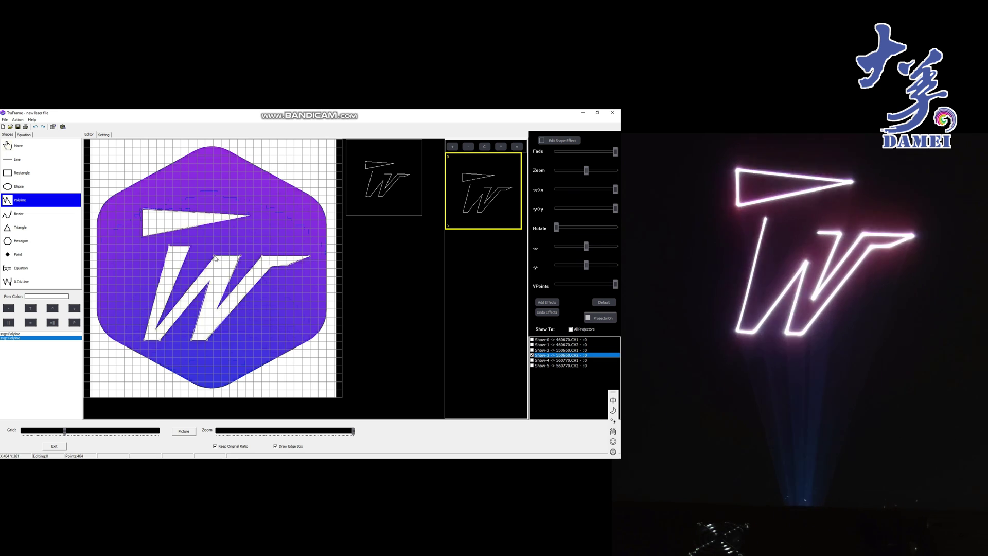
{"action": "left_click", "coordinate": [216, 259]}
{"action": "left_click", "coordinate": [199, 317]}
{"action": "left_click", "coordinate": [190, 247]}
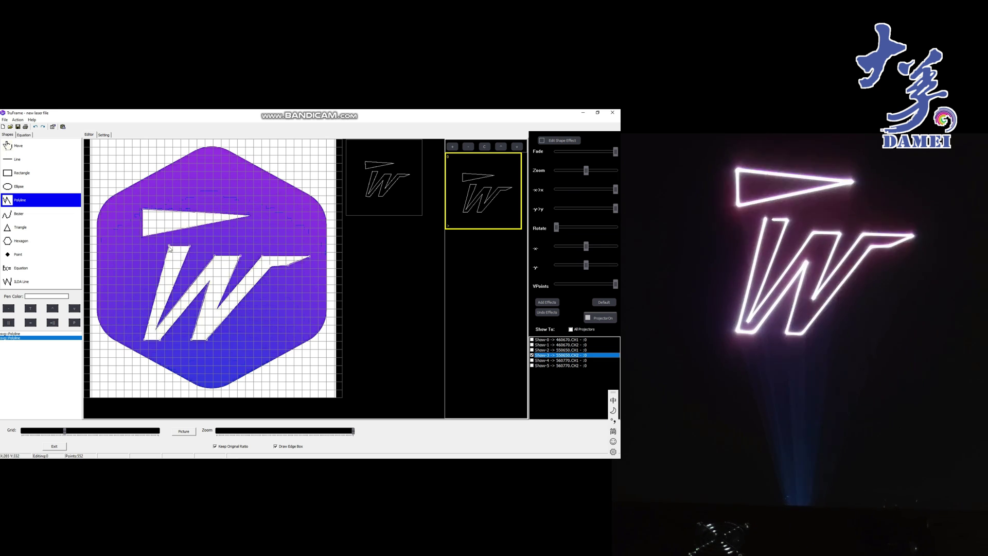
- Add a LinearUpDownTemplate effect lasting 146 beats to the traced cue and save it
{"action": "left_click", "coordinate": [546, 302]}
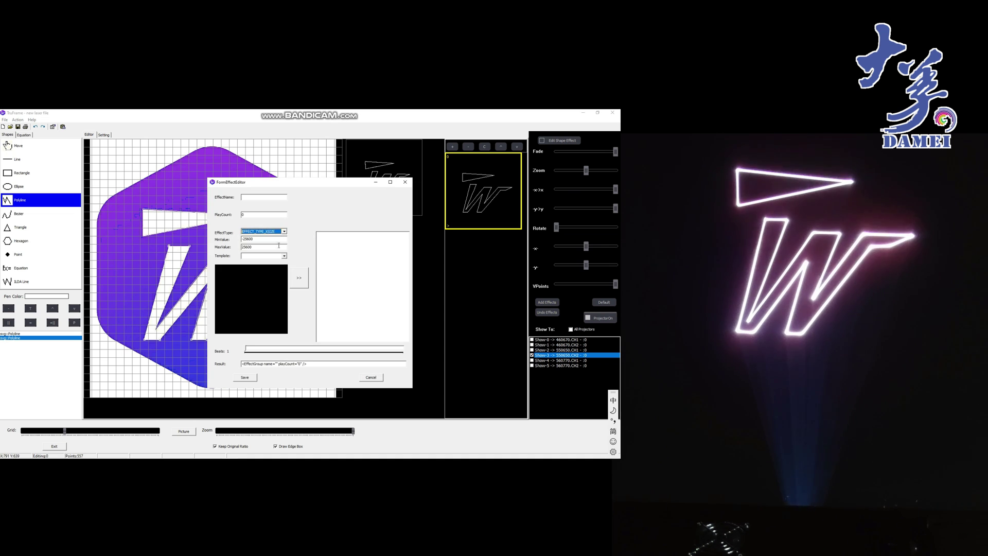
{"action": "left_click", "coordinate": [284, 255]}
{"action": "left_click", "coordinate": [258, 267]}
{"action": "left_click_drag", "start_coordinate": [247, 349], "coordinate": [269, 349]}
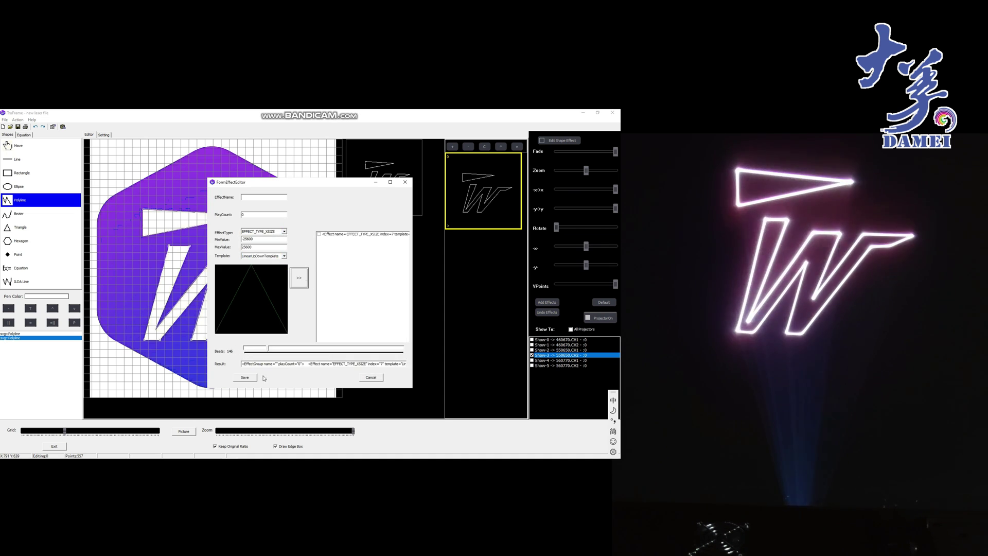
{"action": "left_click", "coordinate": [246, 377]}
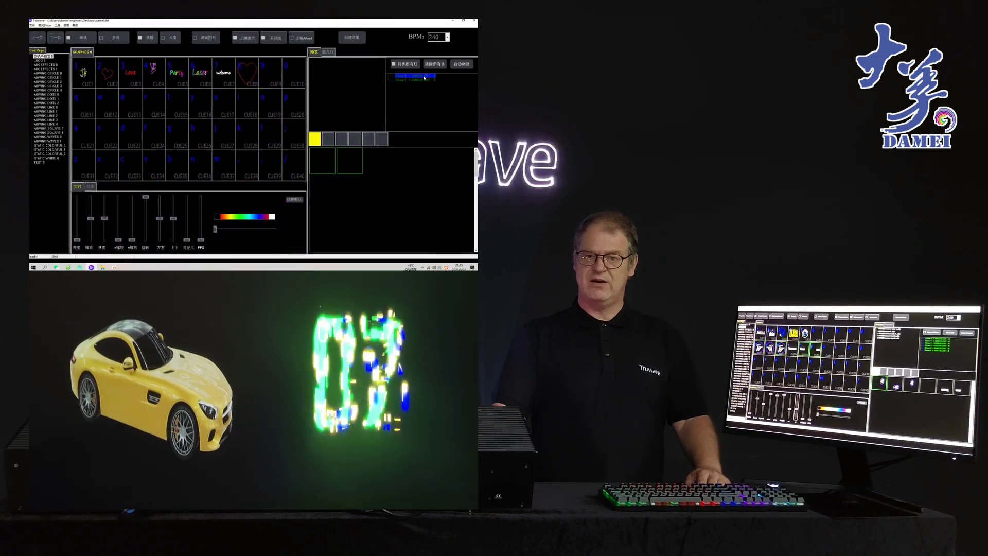
- Set Show 0 to trace the car's outline from the video stream
{"action": "double_click", "coordinate": [424, 77]}
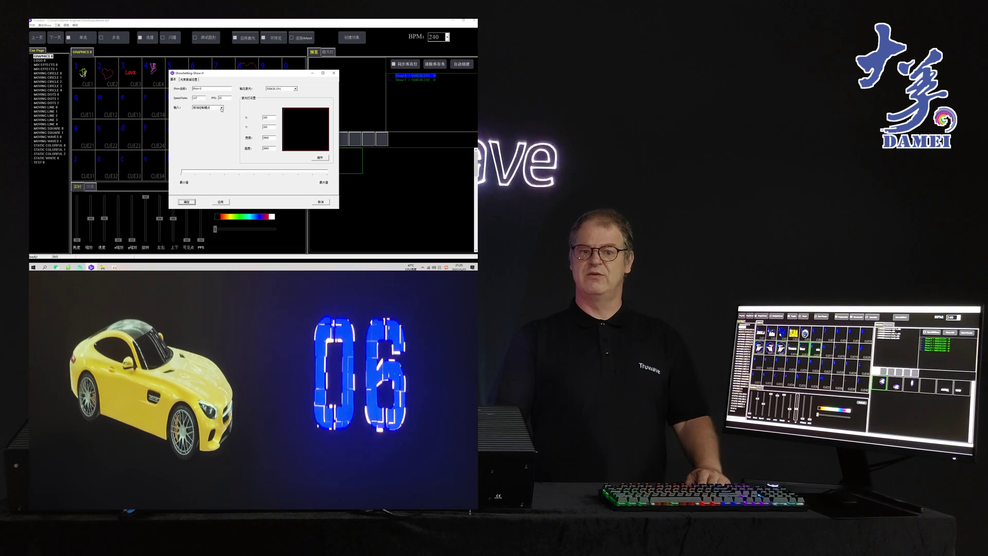
{"action": "left_click", "coordinate": [225, 114]}
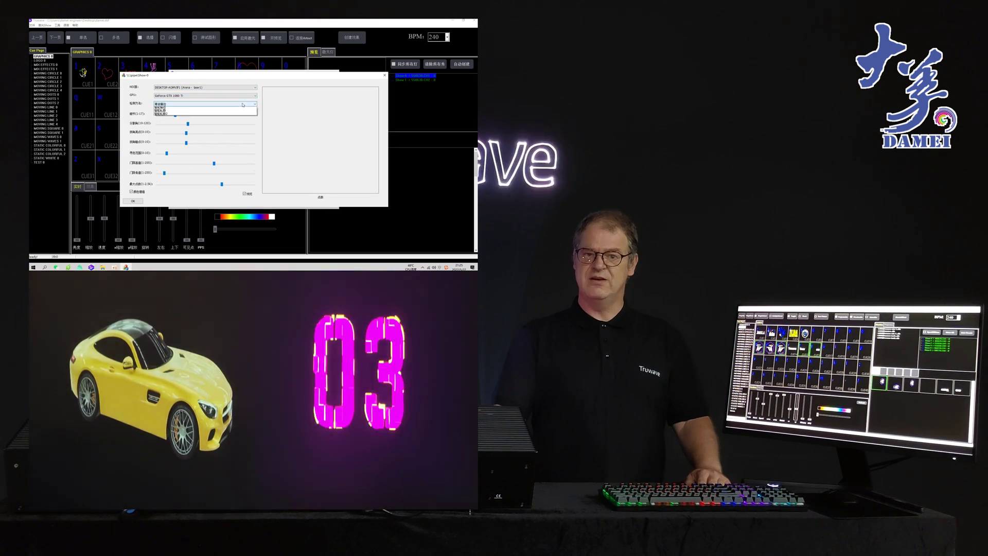
{"action": "left_click", "coordinate": [203, 113]}
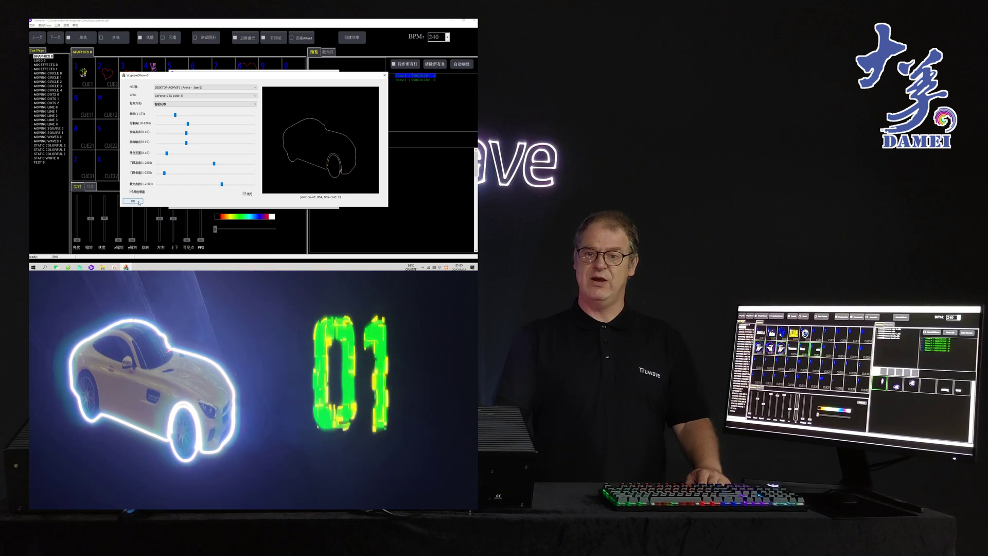
{"action": "left_click", "coordinate": [140, 202]}
{"action": "left_click", "coordinate": [224, 203]}
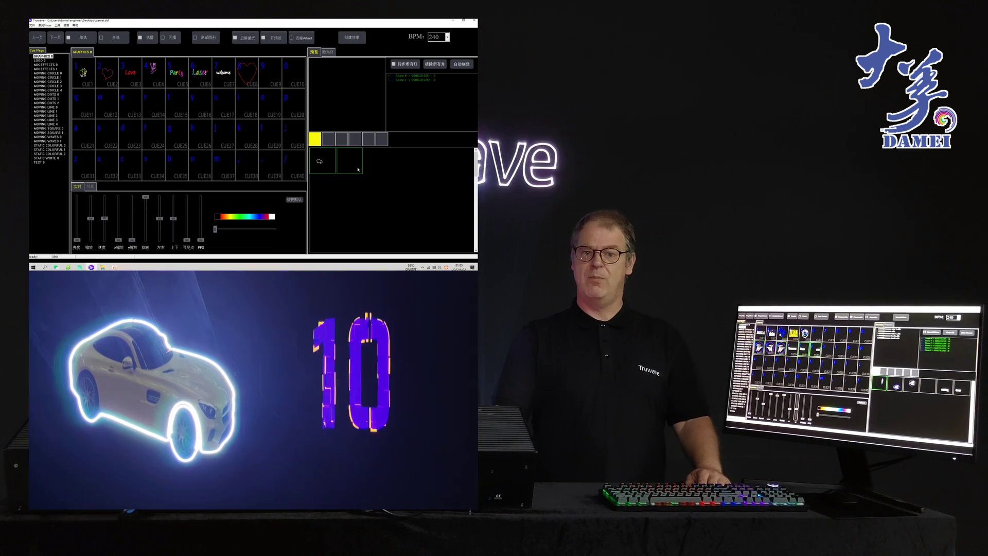
- Set Show 1 to trace the countdown numbers from the video stream
{"action": "double_click", "coordinate": [422, 80]}
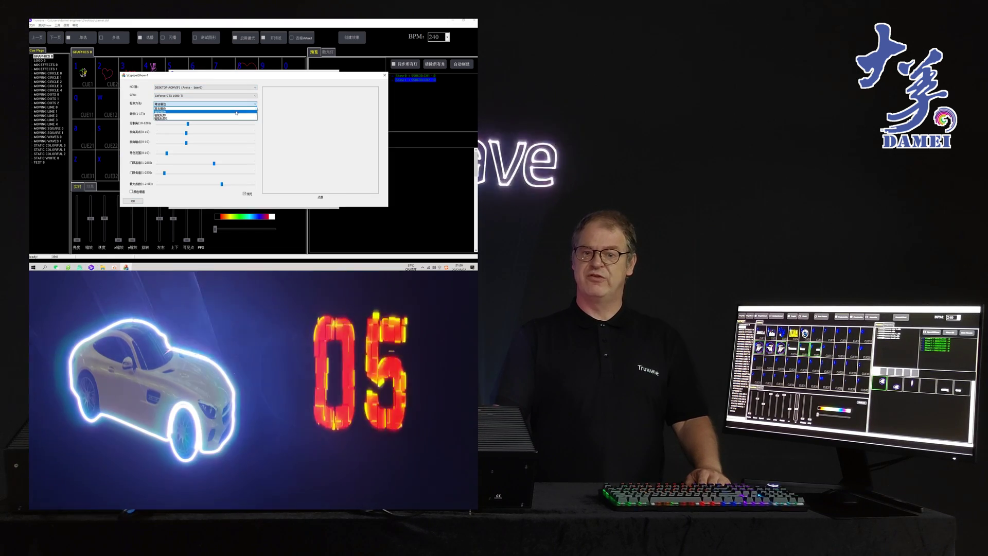
{"action": "left_click", "coordinate": [236, 113]}
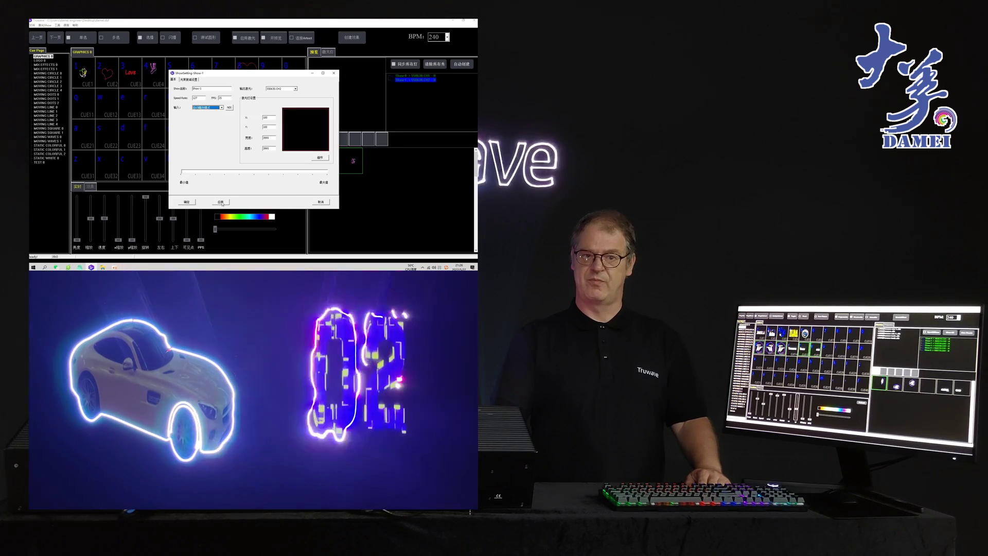
{"action": "left_click", "coordinate": [221, 202]}
- Lower the car trace threshold and try other outline methods for more detail
{"action": "double_click", "coordinate": [415, 75]}
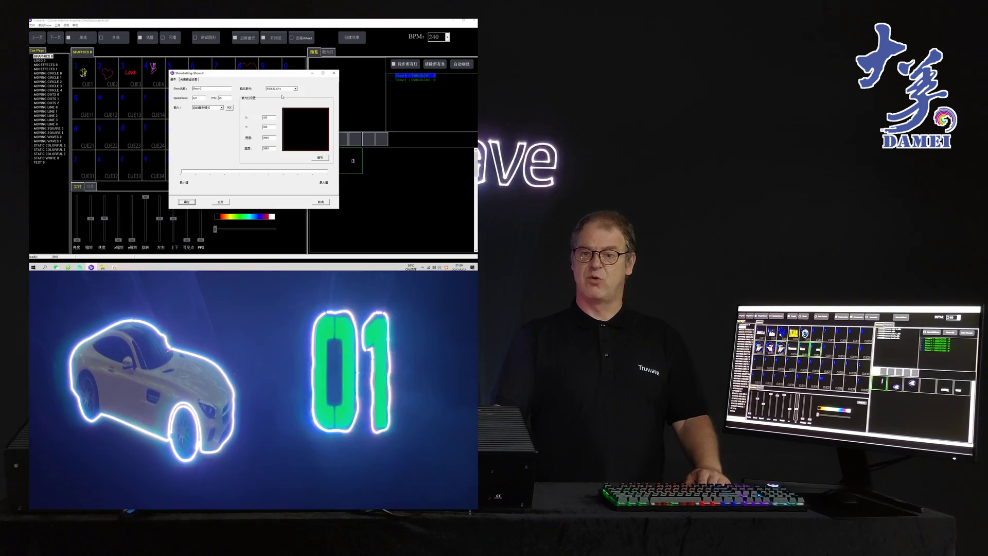
{"action": "left_click", "coordinate": [229, 107]}
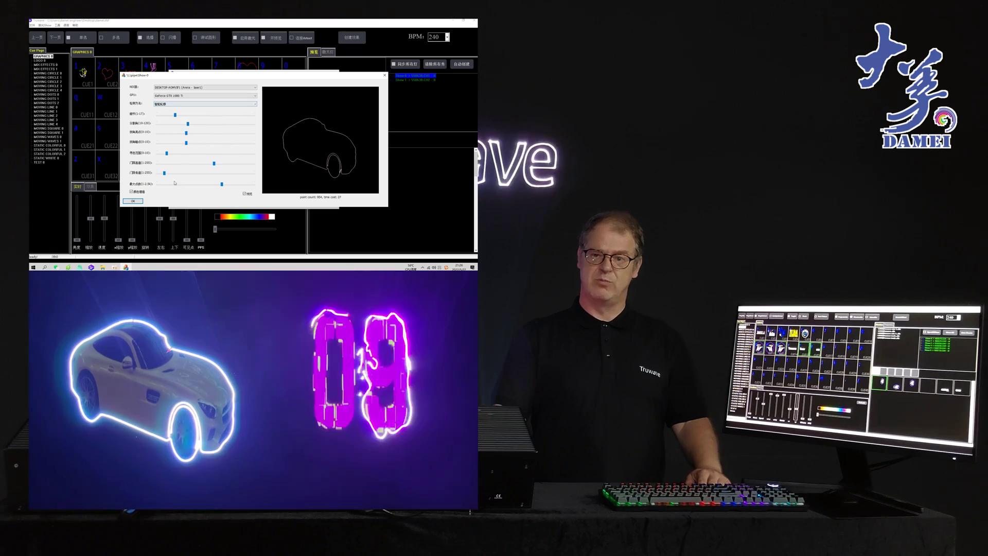
{"action": "left_click_drag", "start_coordinate": [165, 173], "coordinate": [158, 172]}
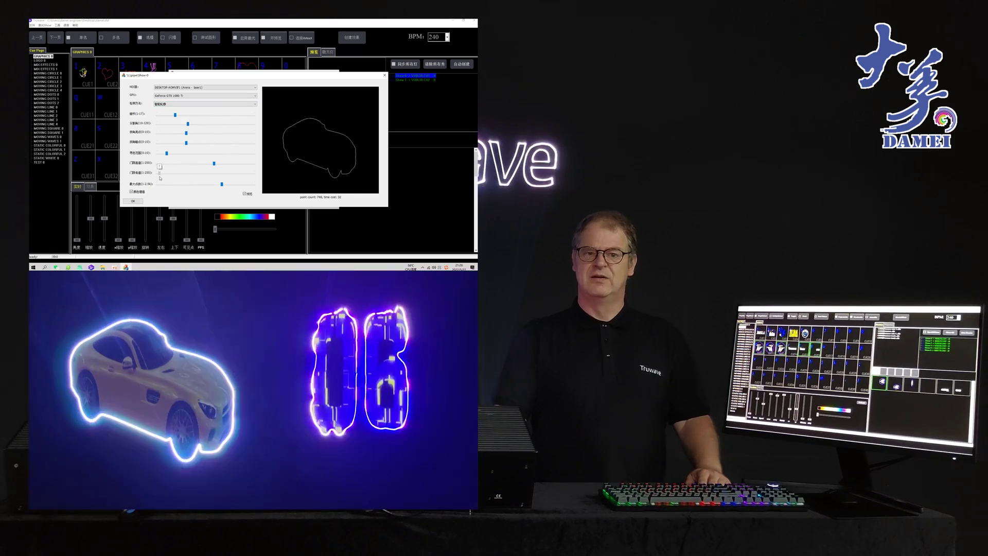
{"action": "left_click", "coordinate": [244, 104]}
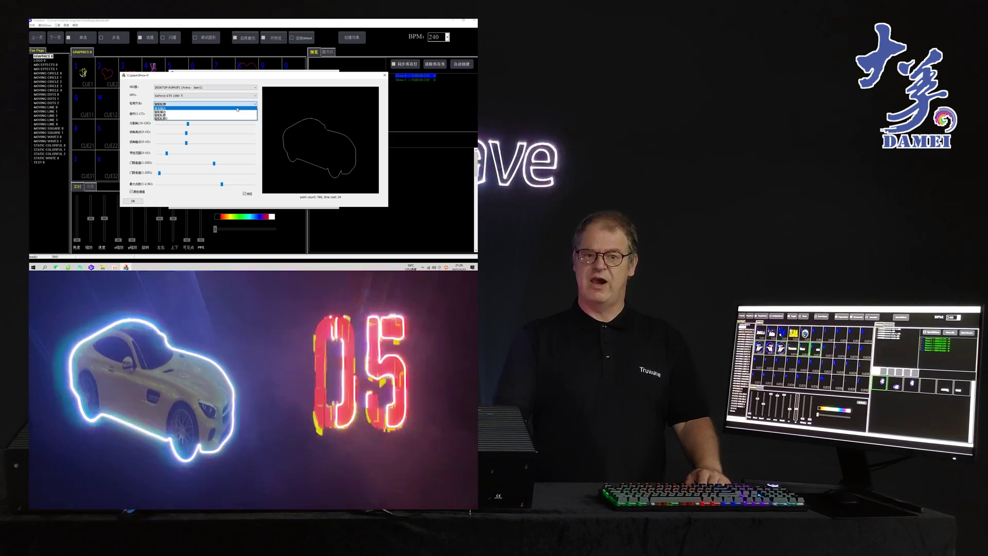
{"action": "left_click", "coordinate": [239, 105]}
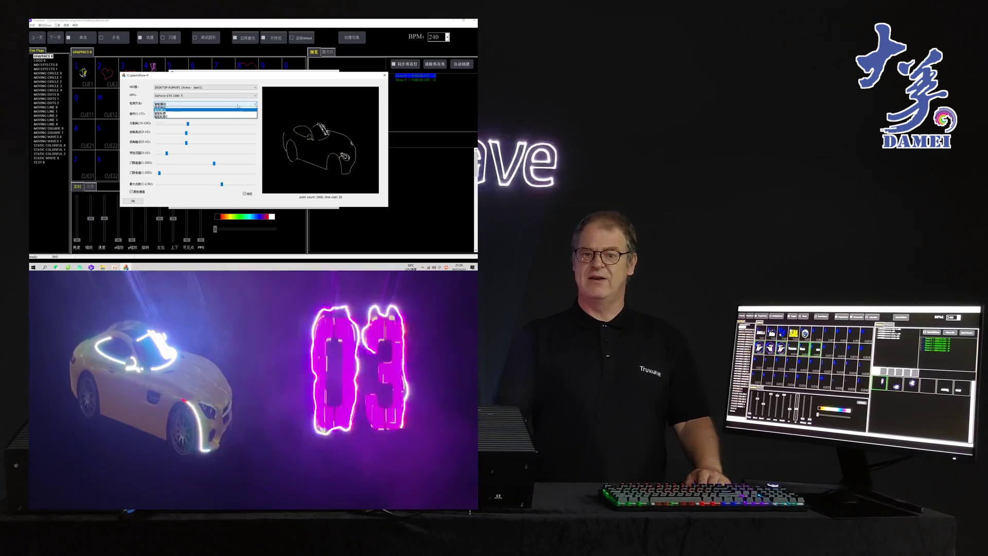